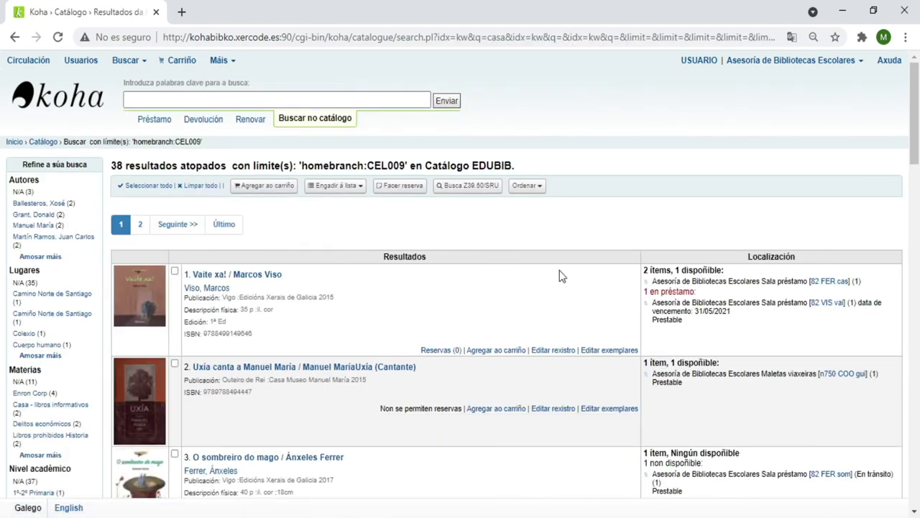
- Scroll to result 5 and open the record for 'La casa de los inventos' by Robert Crowther
scroll(559, 273, down, 2)
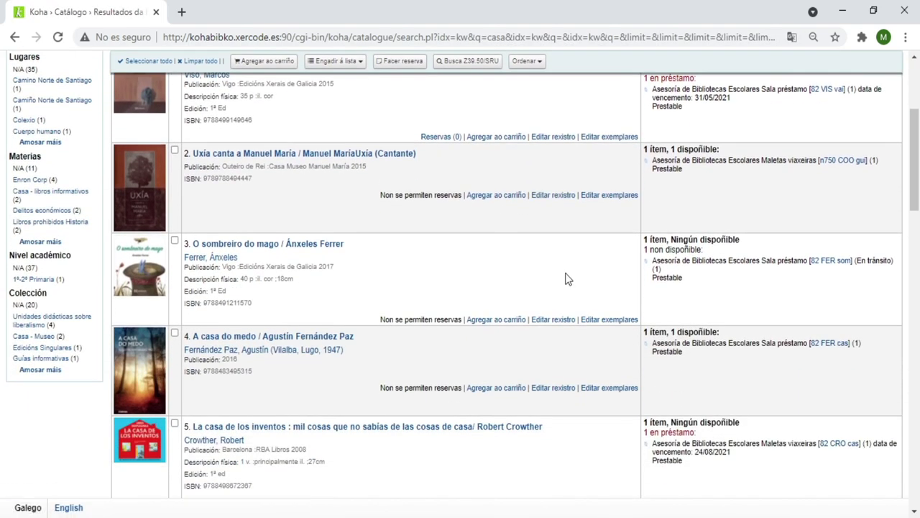
scroll(565, 279, down, 1)
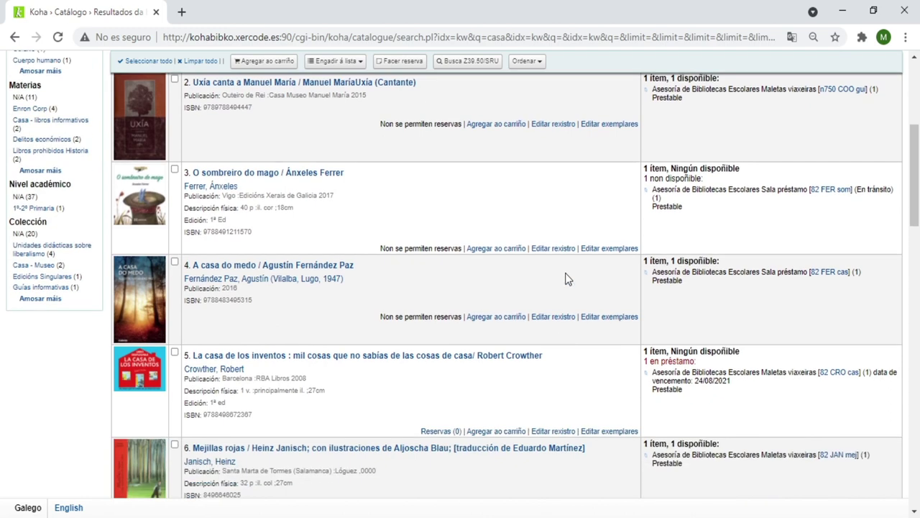
scroll(565, 279, down, 3)
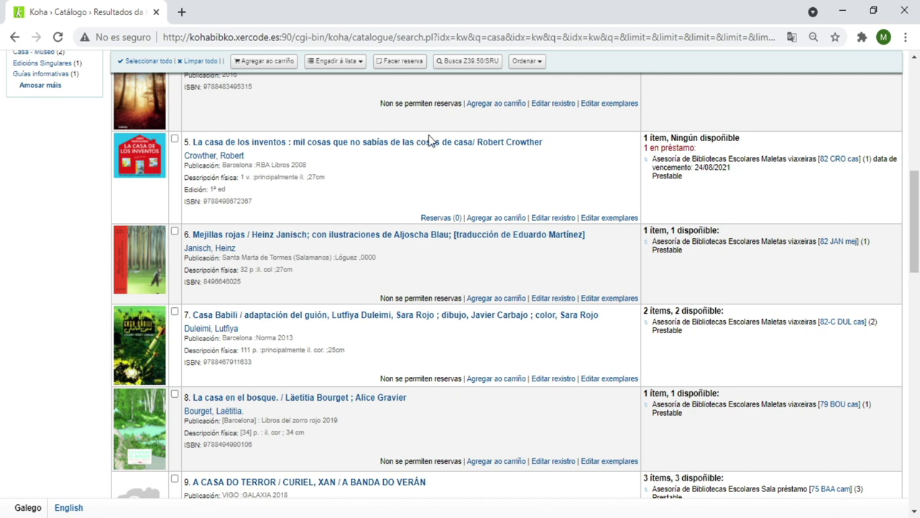
click(412, 146)
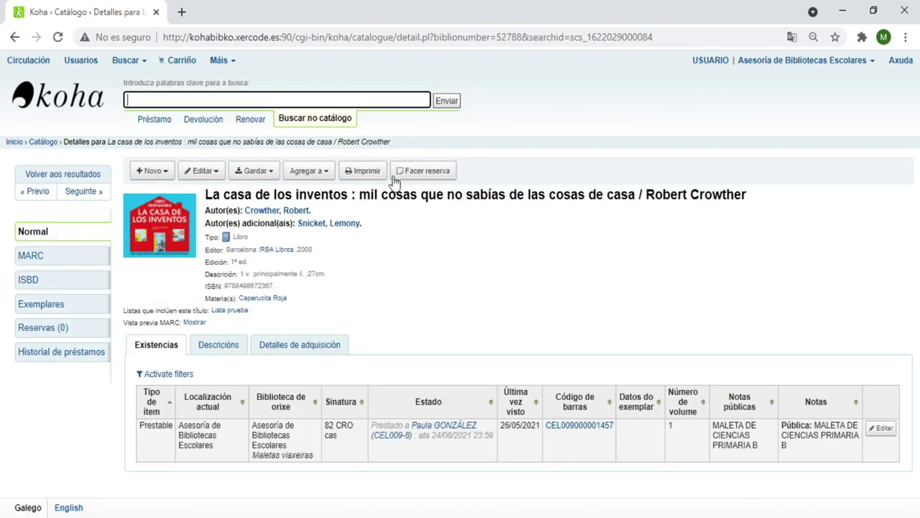
- Use Facer reserva on the 'La casa de los inventos' record to open its hold request form
click(429, 176)
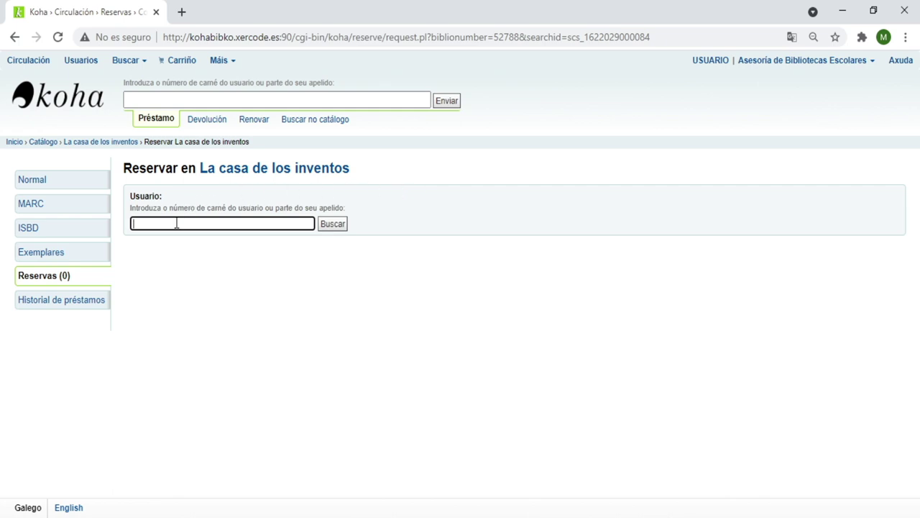
- Place a hold on the specific copy of 'La casa de los inventos' for the patron found by surname
text(gonzalez)
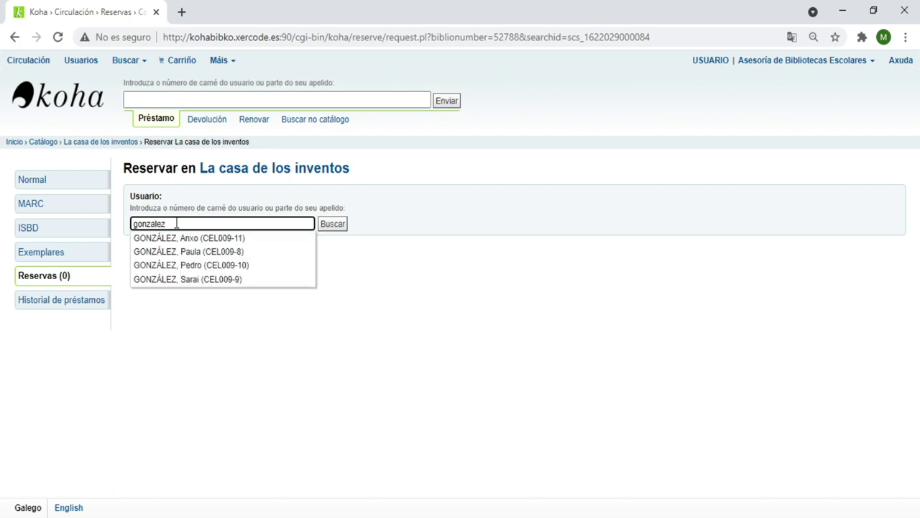
click(195, 239)
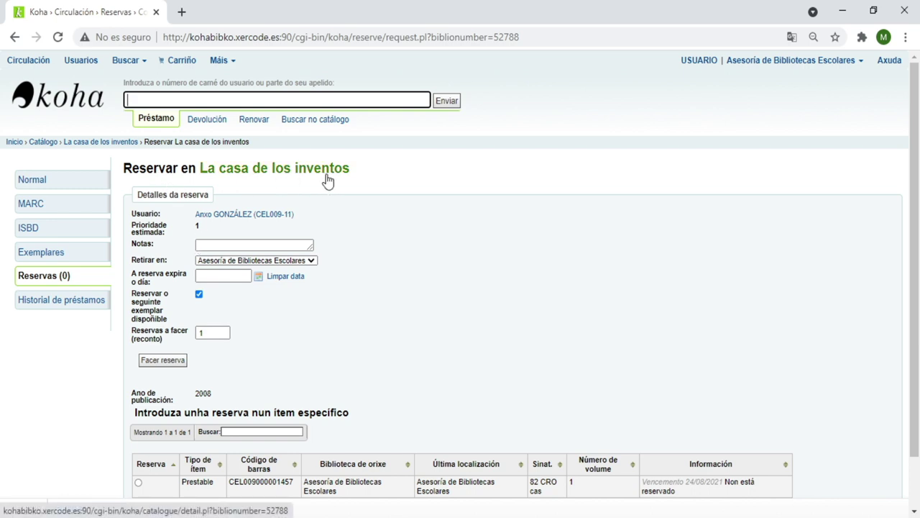
scroll(352, 223, down, 1)
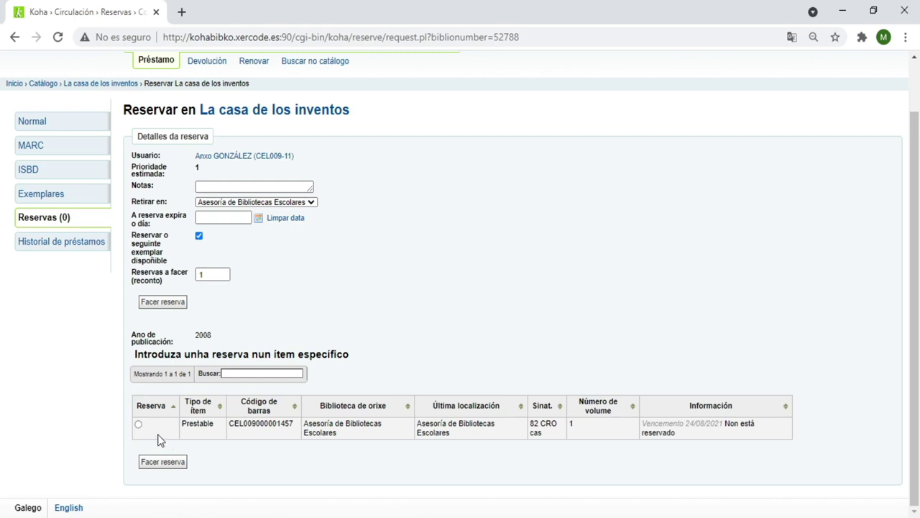
click(139, 424)
click(153, 464)
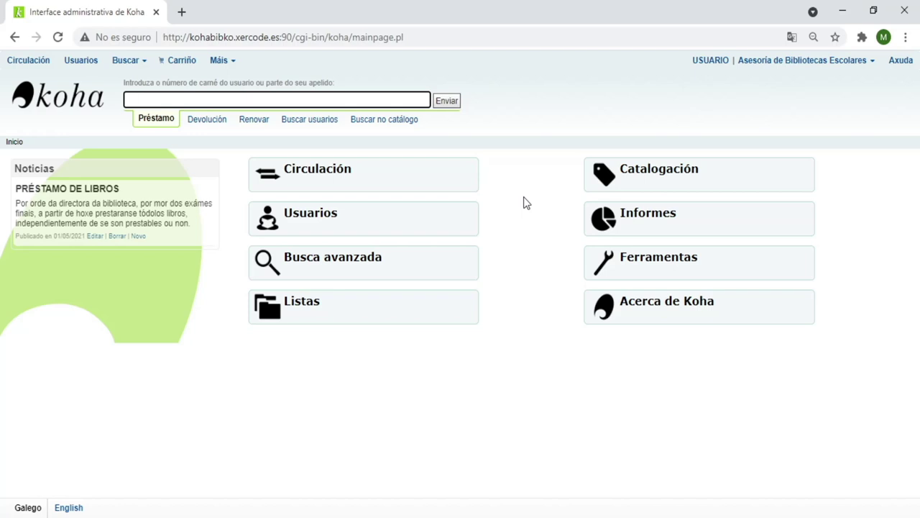
- Filter patrons by surname, open the child patron's record and start Buscar para reservar
click(323, 226)
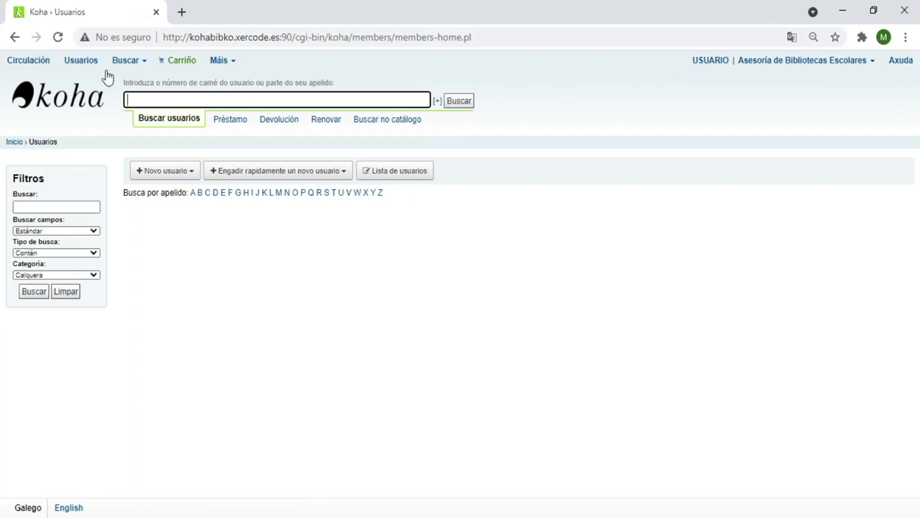
click(91, 66)
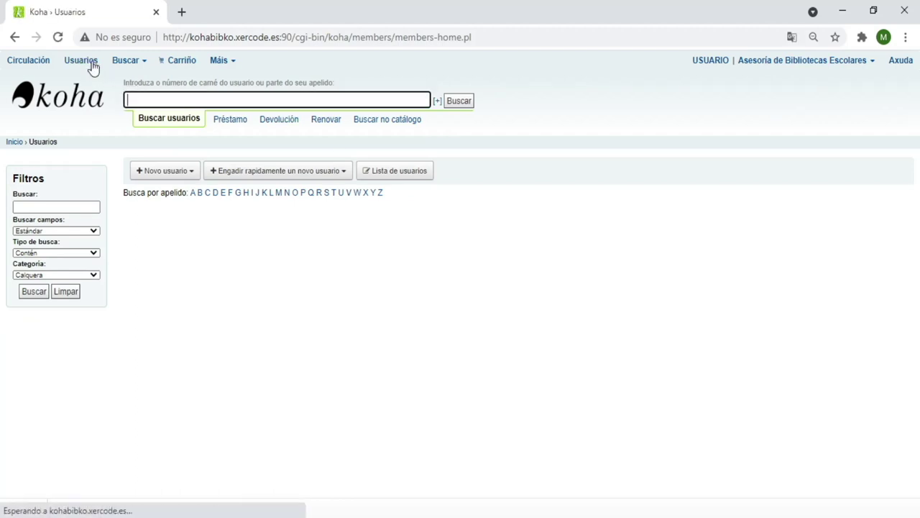
click(67, 209)
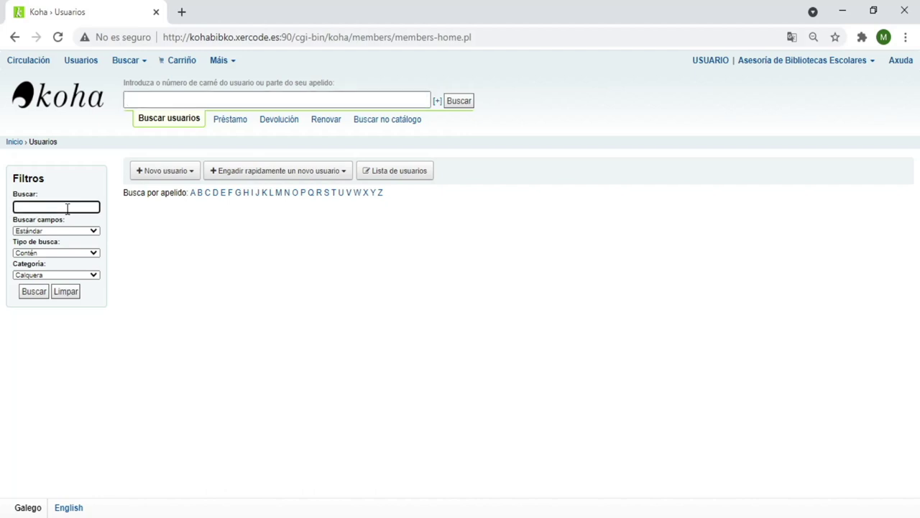
text(a)
text(onzalez)
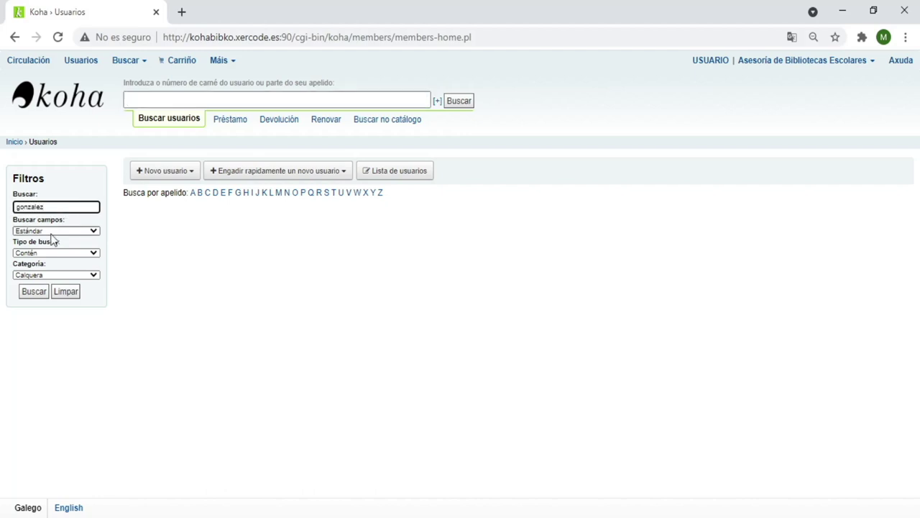
click(24, 294)
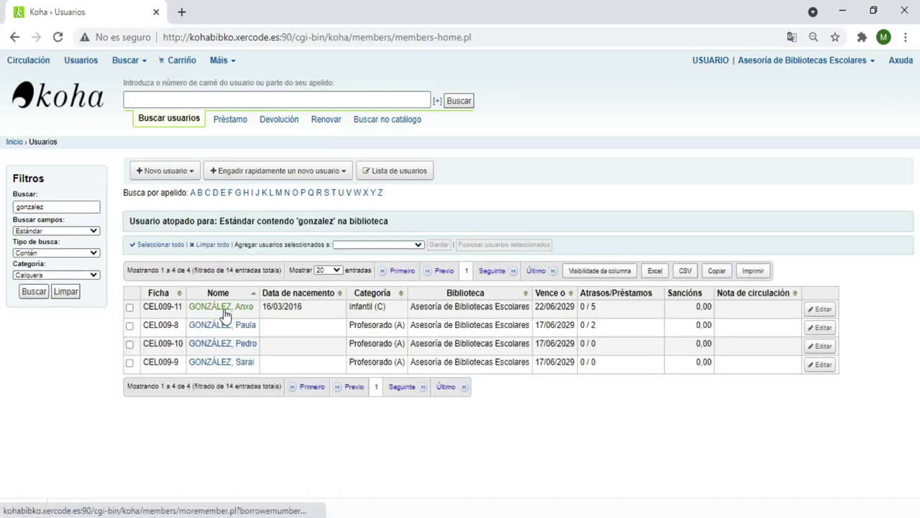
click(225, 309)
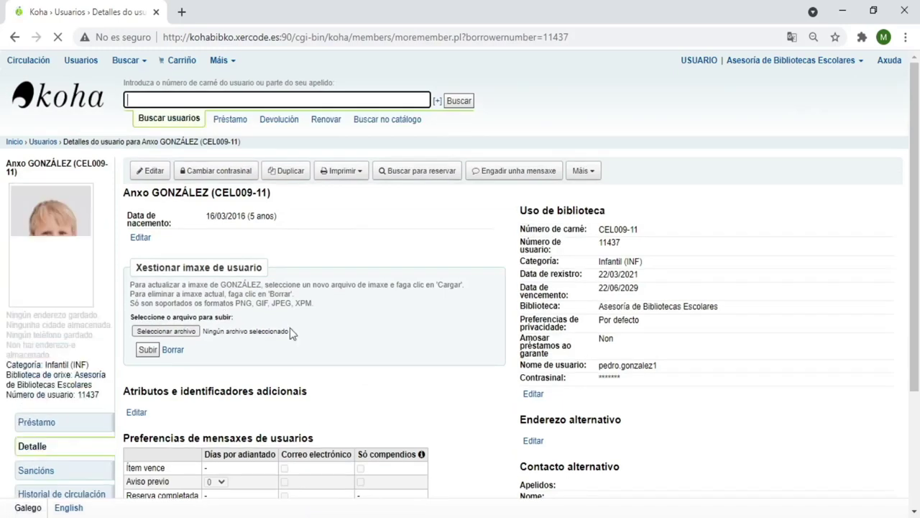
click(421, 173)
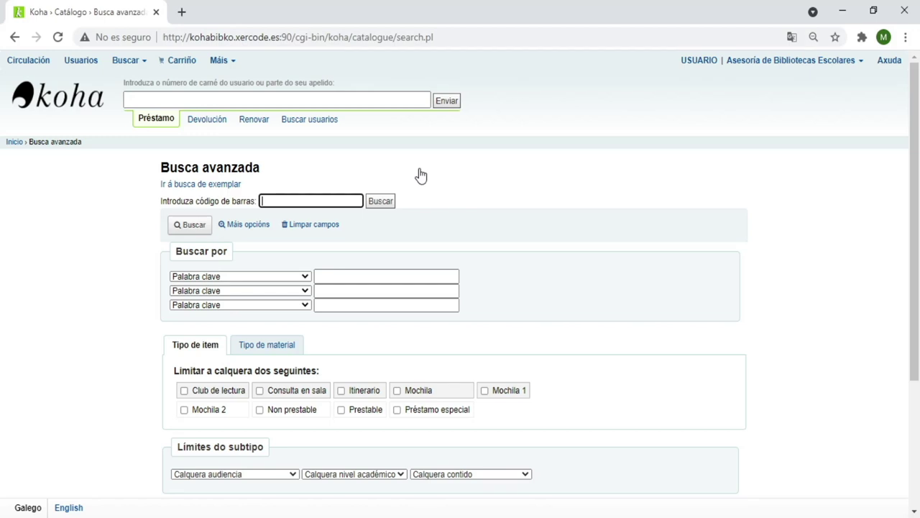
text(CEL009000000549)
click(380, 204)
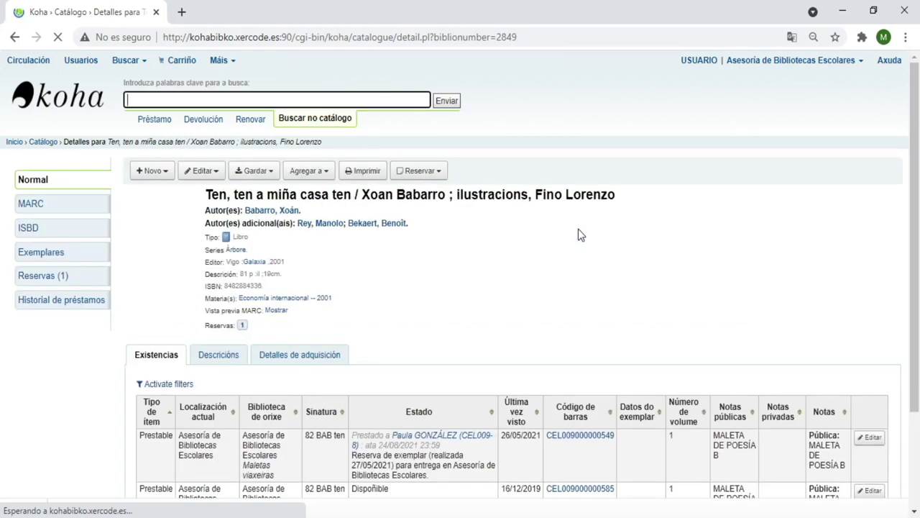
click(435, 176)
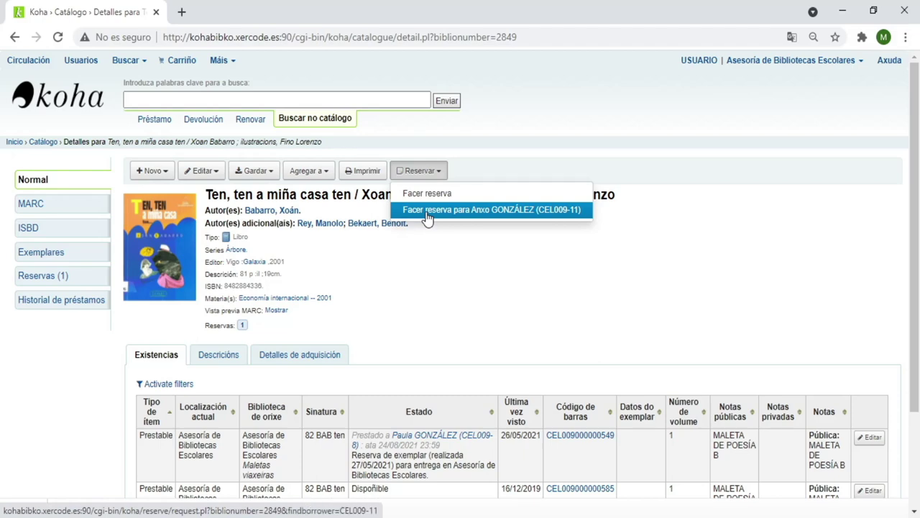
click(427, 212)
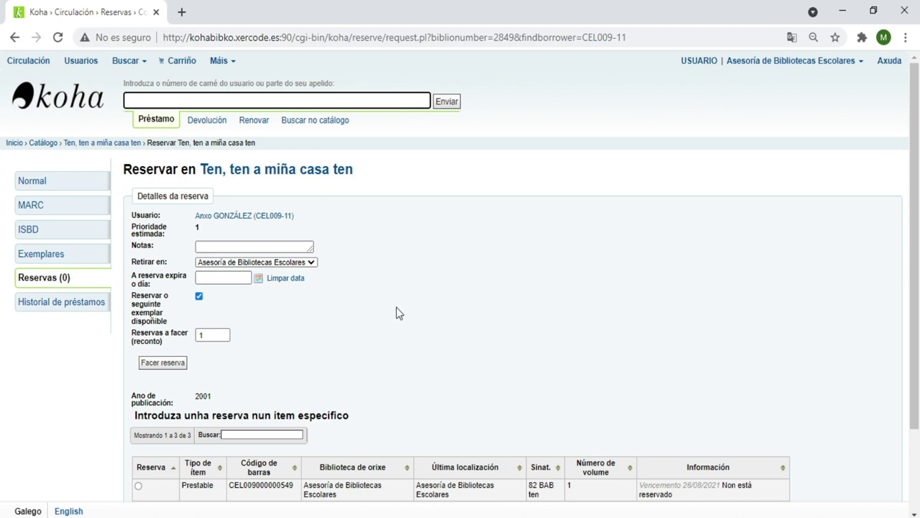
scroll(396, 307, down, 1)
scroll(396, 314, down, 1)
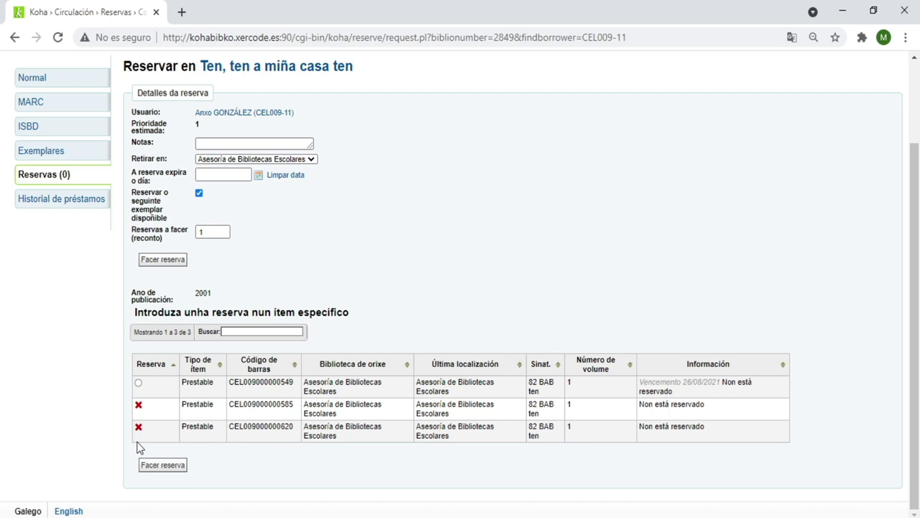
click(138, 383)
click(161, 465)
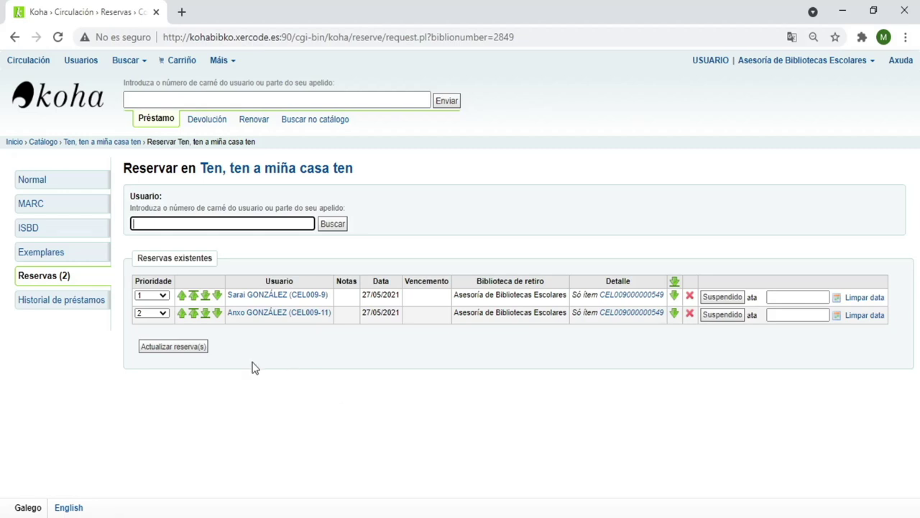
- Open the patron's Préstamo page and review their 2 Reserva(s) tab
click(266, 315)
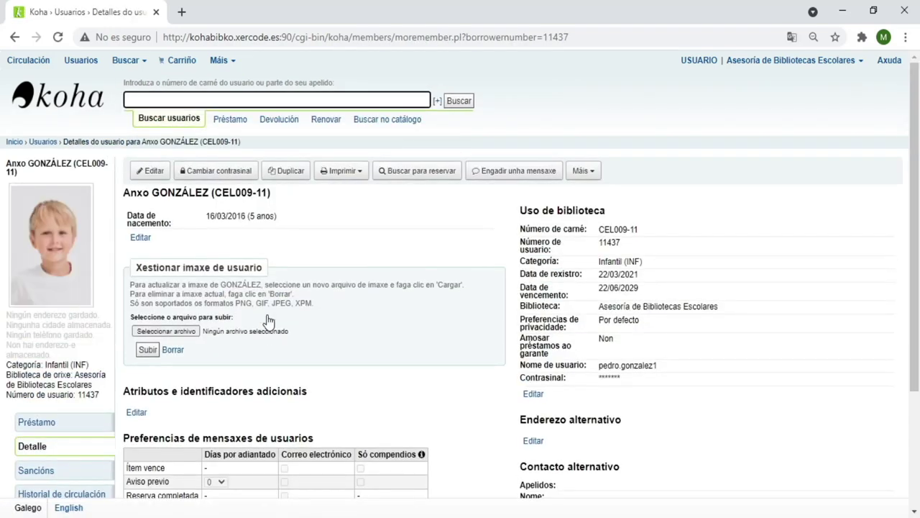
click(38, 425)
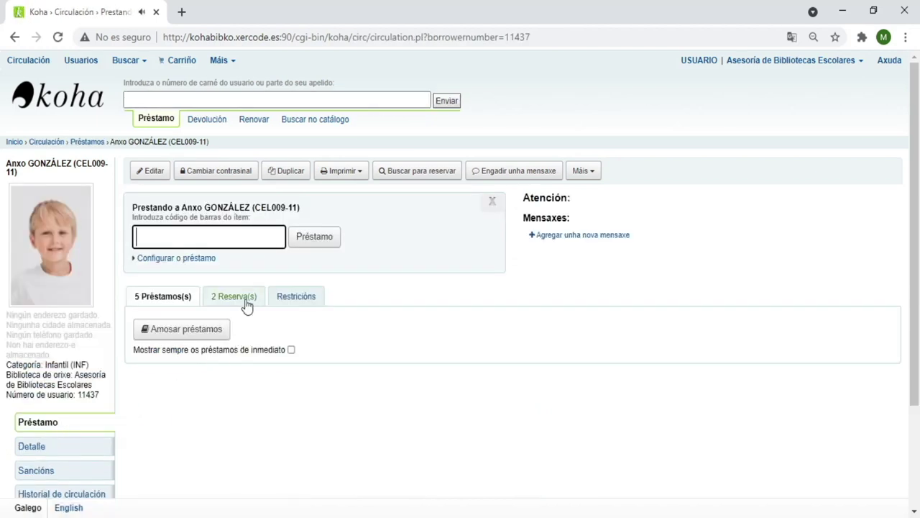
click(246, 299)
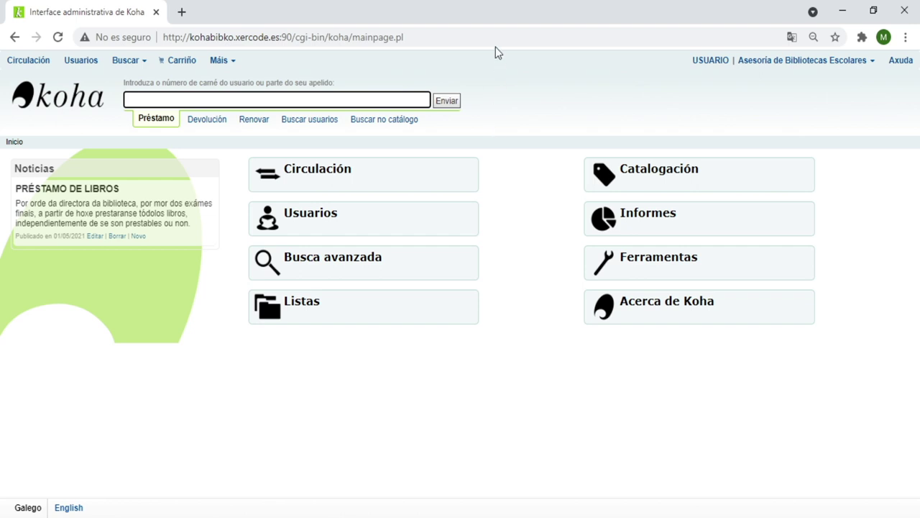
click(208, 119)
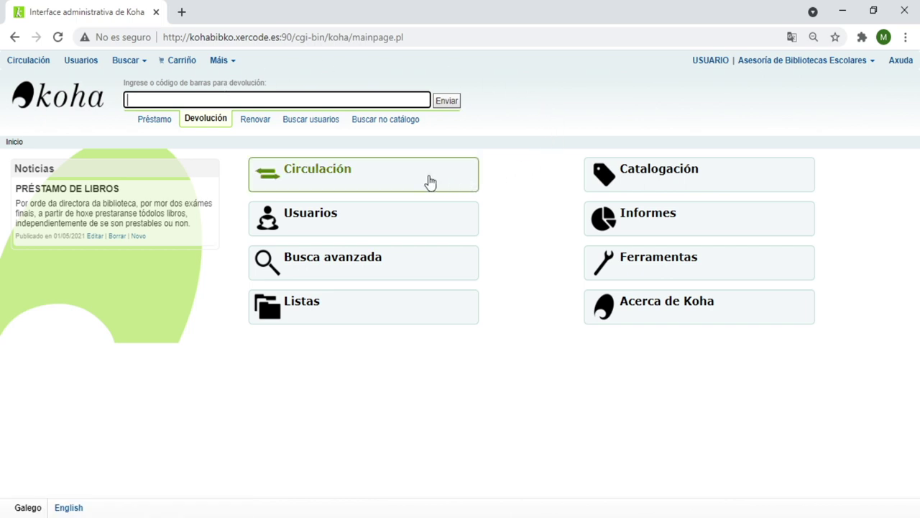
click(325, 178)
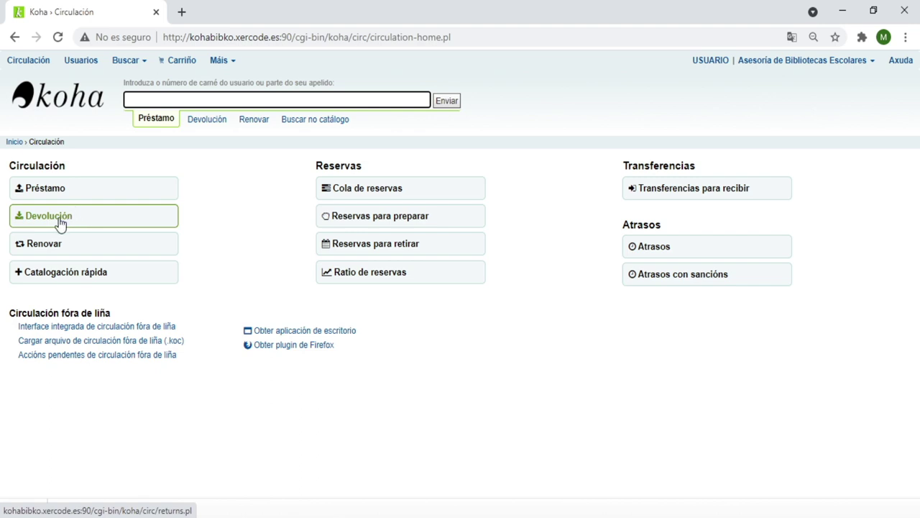
click(60, 223)
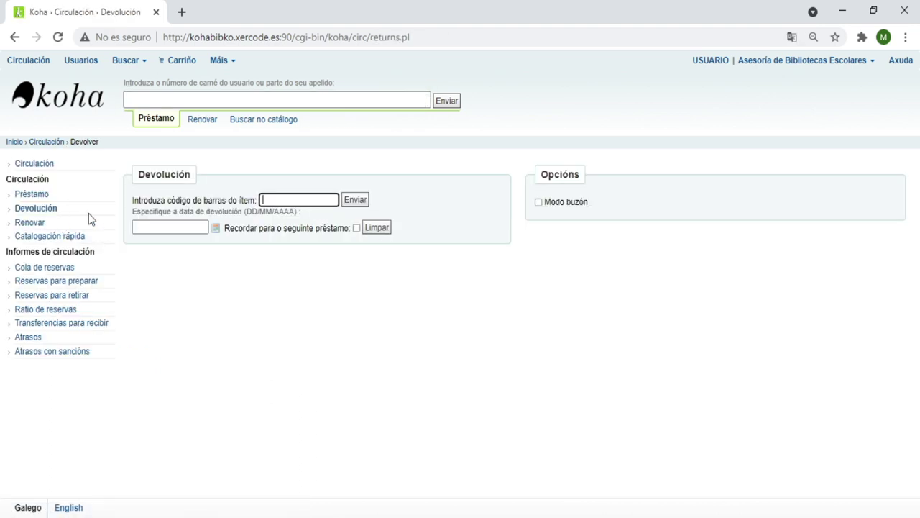
key(ctrl+v)
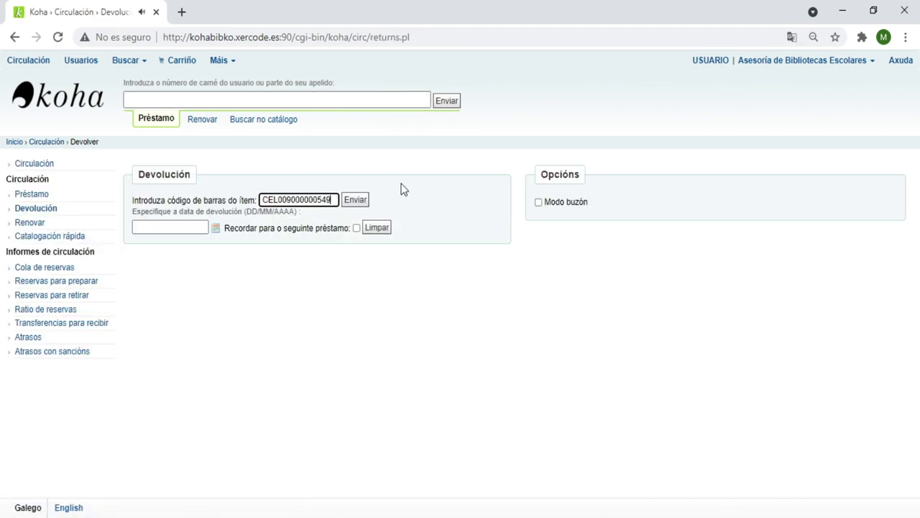
click(354, 201)
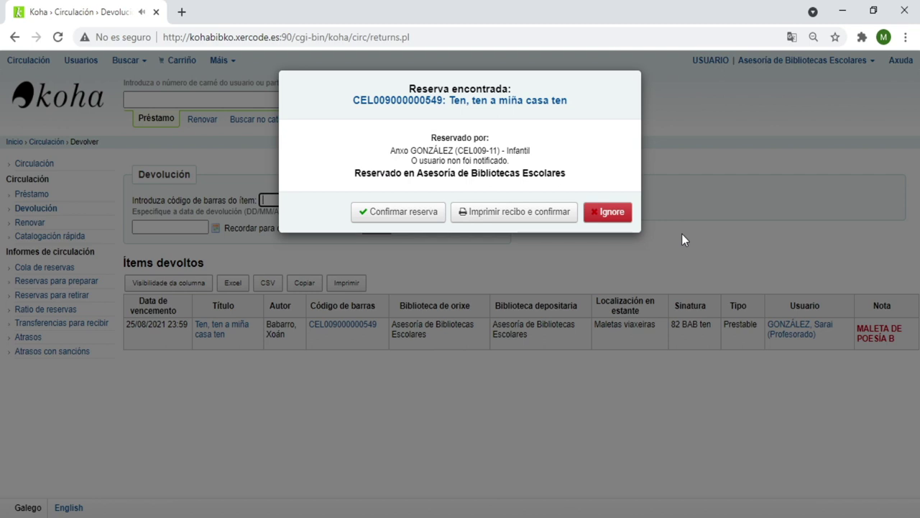
click(404, 220)
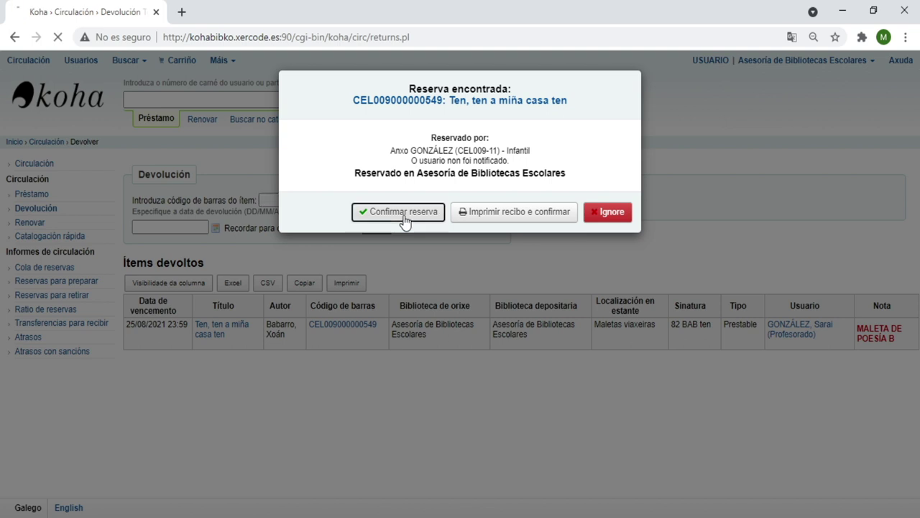